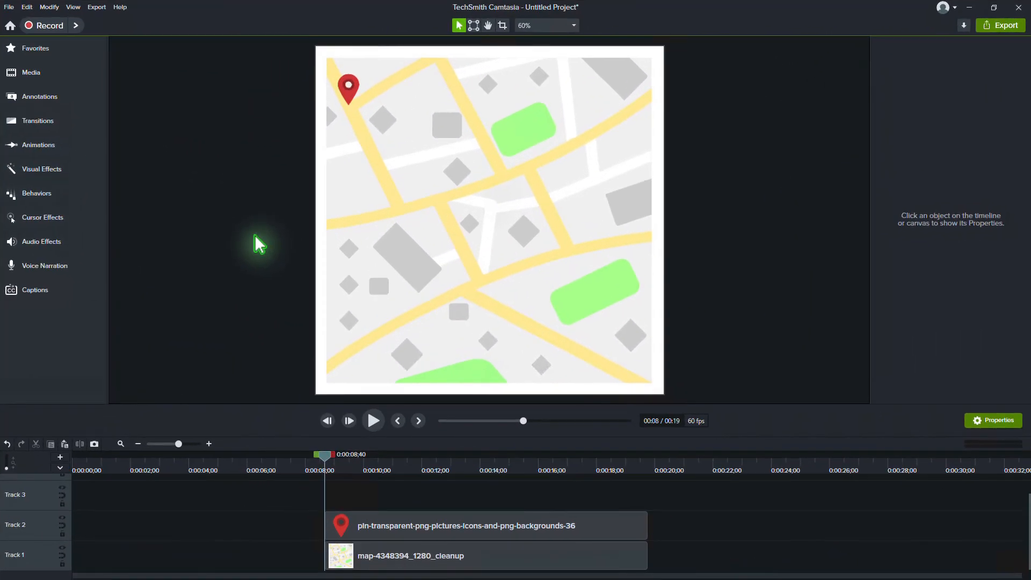
- Add a Custom animation ending at about 0:00:19;13 to the pin clip and move the pin to the road junction at X 236.7, Y -43.3
{"action": "left_click", "coordinate": [65, 149]}
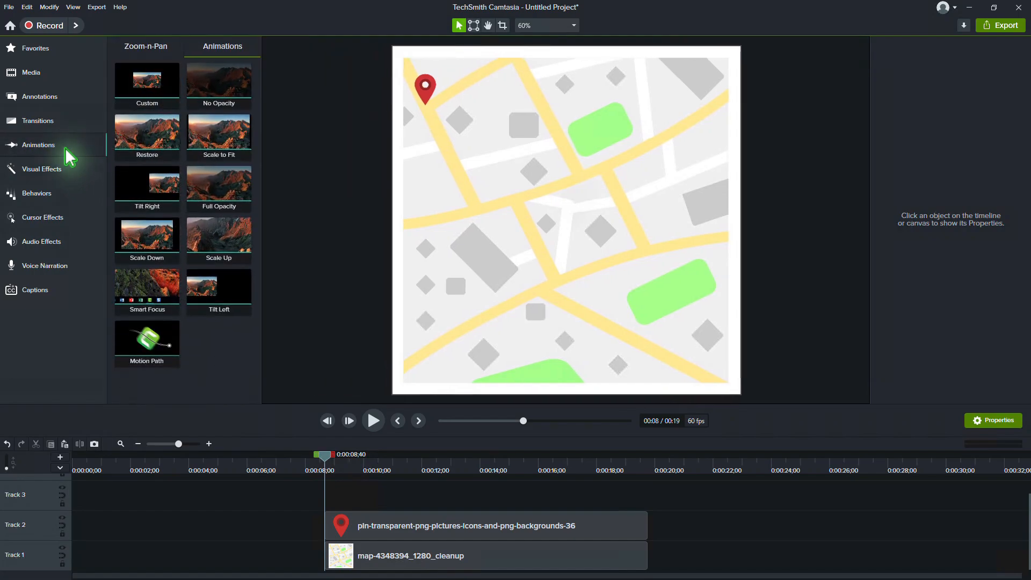
{"action": "left_click_drag", "start_coordinate": [148, 86], "coordinate": [632, 526]}
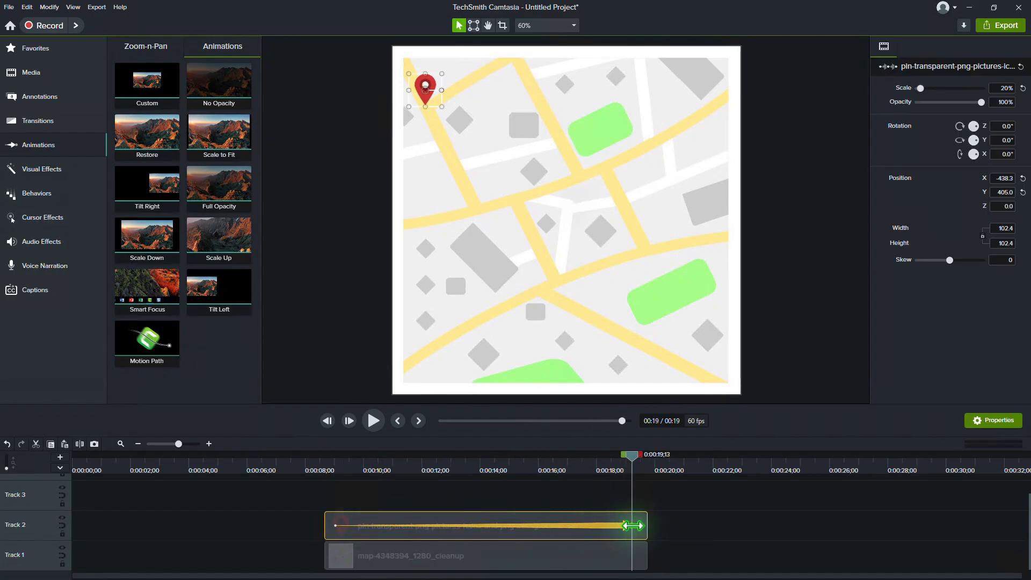
{"action": "left_click_drag", "start_coordinate": [425, 88], "coordinate": [643, 232]}
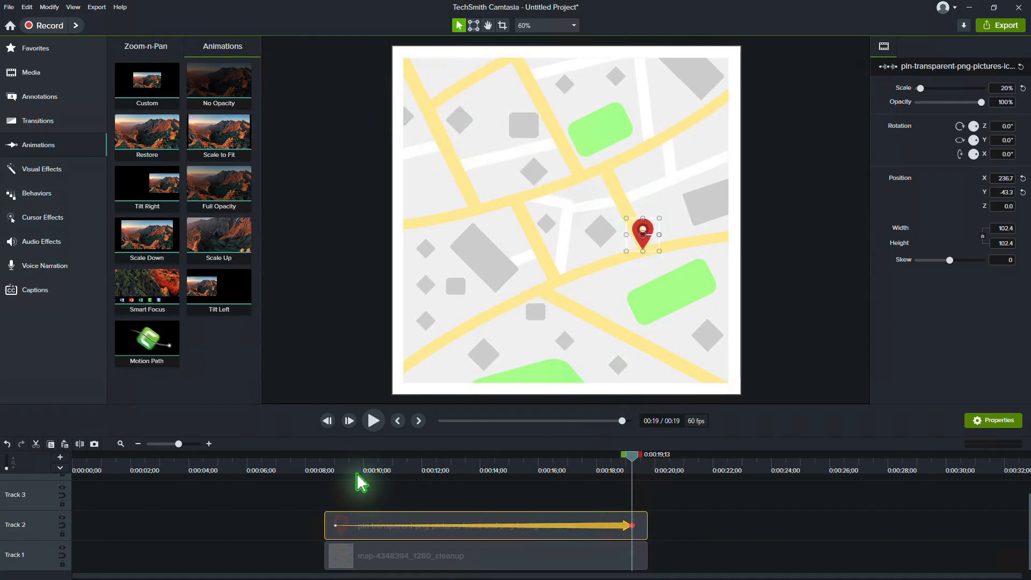
- Play back the pin animation from its beginning and return the playhead to the start of the clip
{"action": "left_click", "coordinate": [334, 472]}
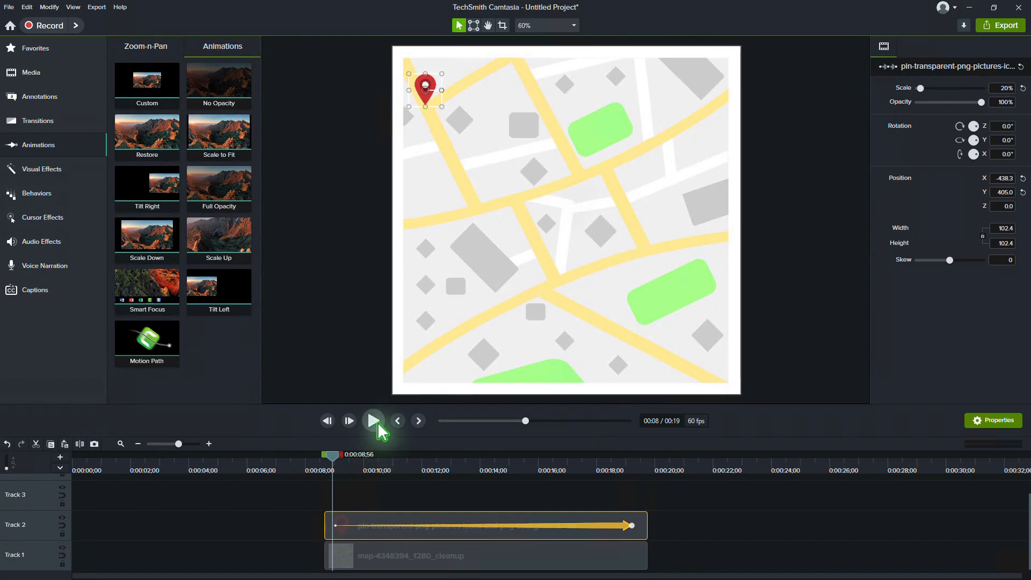
{"action": "left_click", "coordinate": [376, 421]}
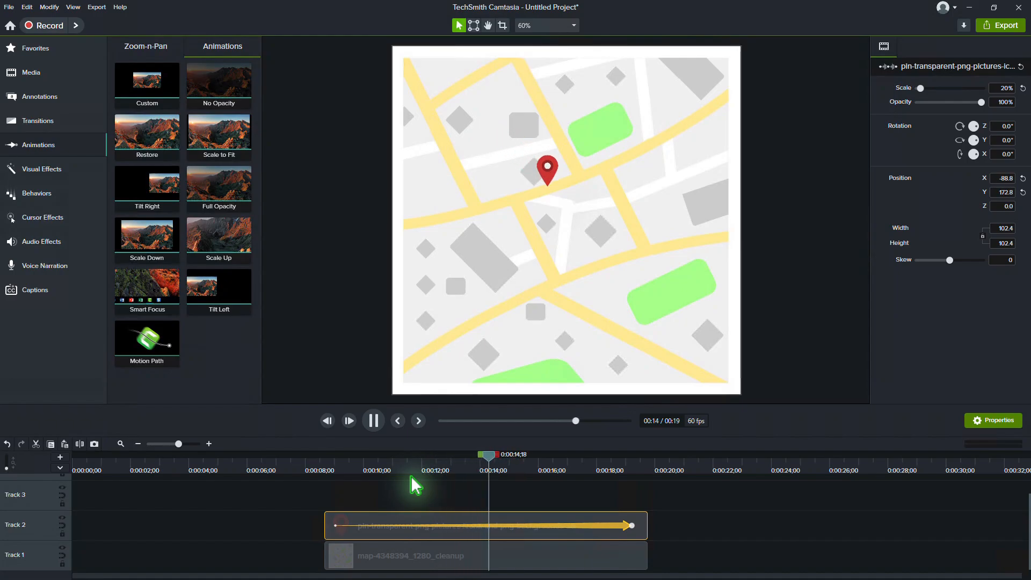
{"action": "left_click", "coordinate": [374, 421]}
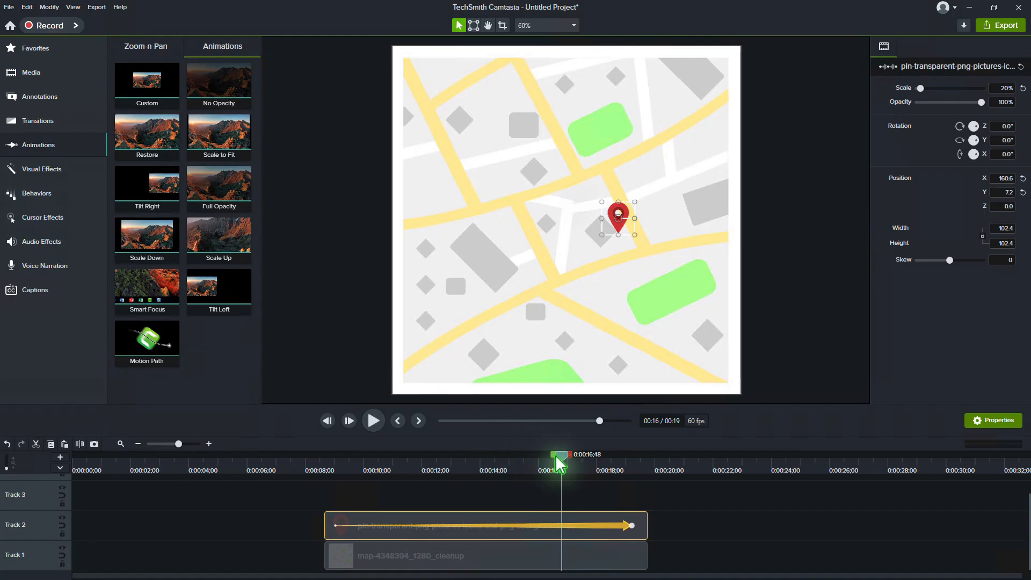
{"action": "left_click_drag", "start_coordinate": [558, 457], "coordinate": [333, 493]}
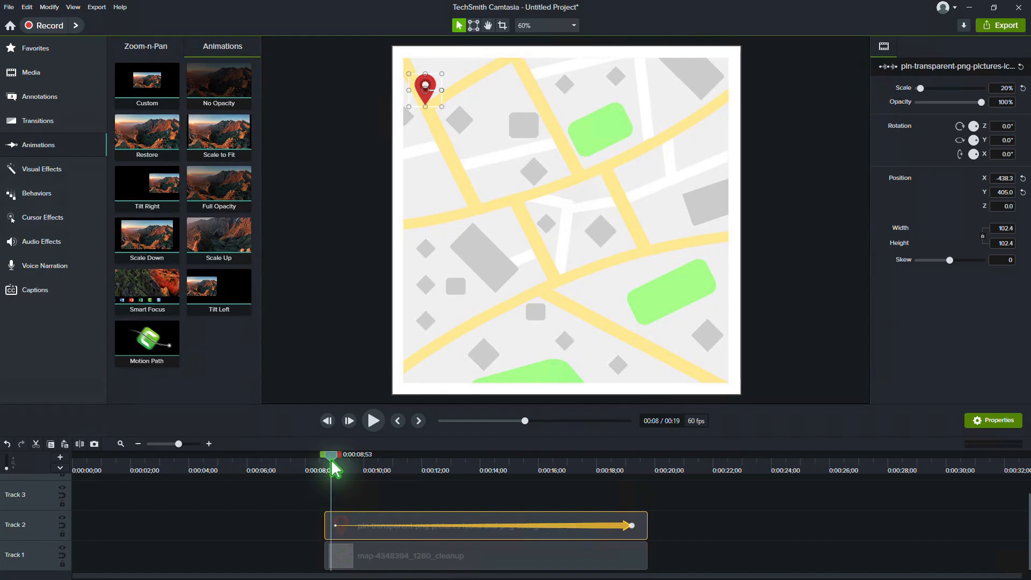
- Split the pin's movement with a new animation at 0:00:13;42 and place the pin on the first road junction at X -291.5, Y 86.7
{"action": "left_click_drag", "start_coordinate": [333, 456], "coordinate": [471, 466]}
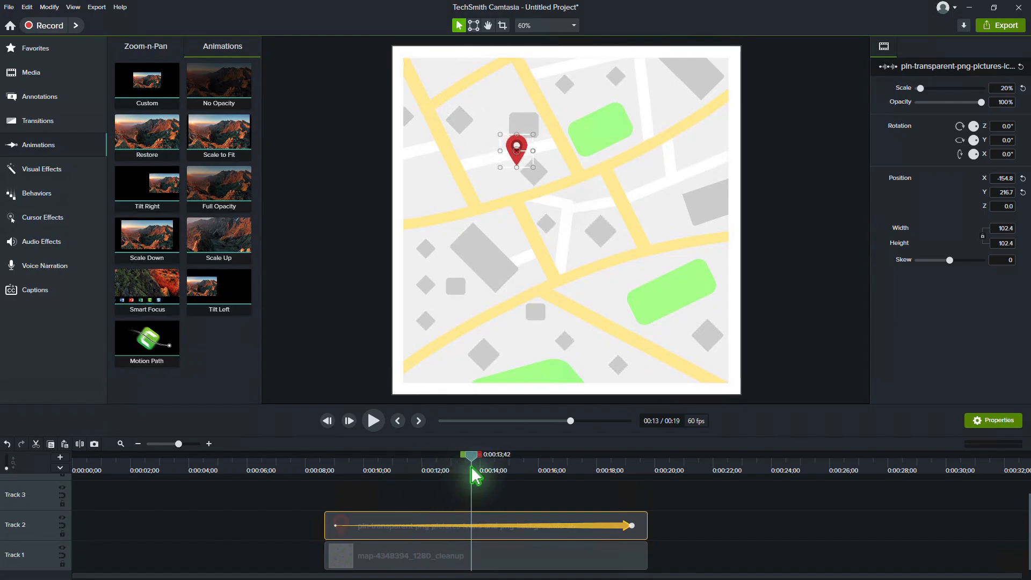
{"action": "key", "text": "shift+a"}
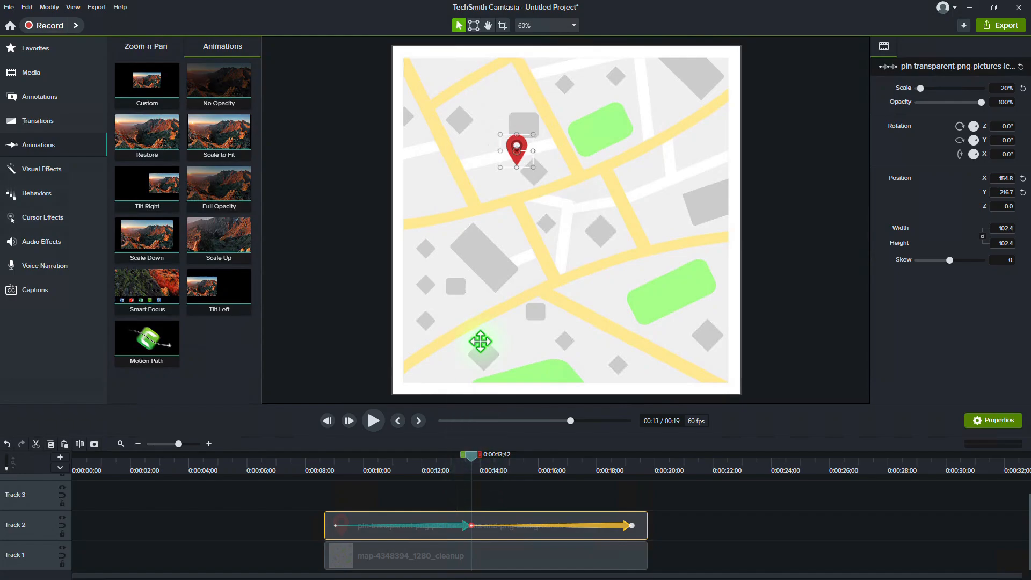
{"action": "left_click_drag", "start_coordinate": [517, 153], "coordinate": [480, 191]}
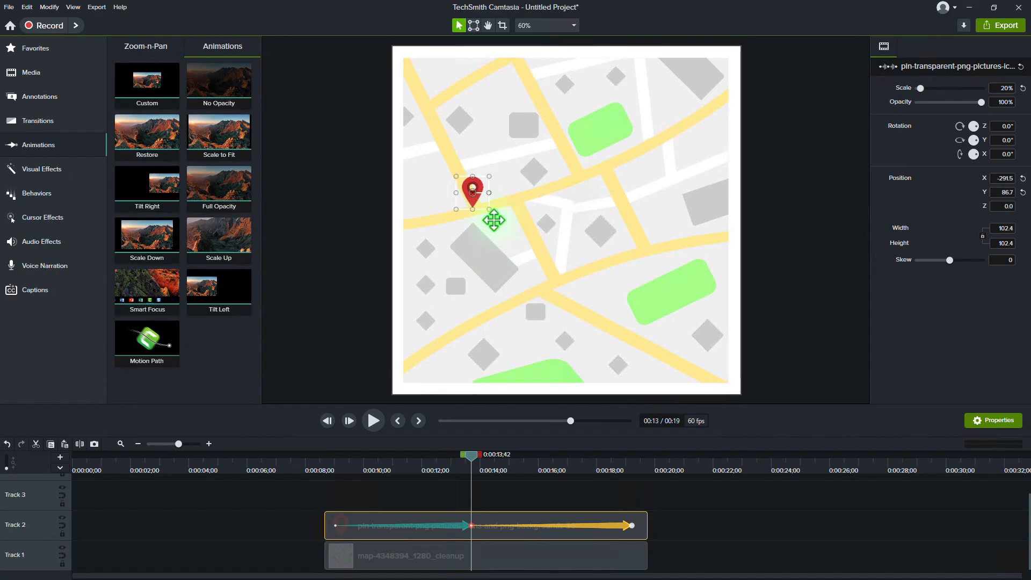
- Add animations at 0:00:15;38 and 0:00:17;34, placing the pin on road junctions at X -160.1, Y 113.1 and X -34.9, Y -147.0
{"action": "left_click_drag", "start_coordinate": [473, 460], "coordinate": [527, 463]}
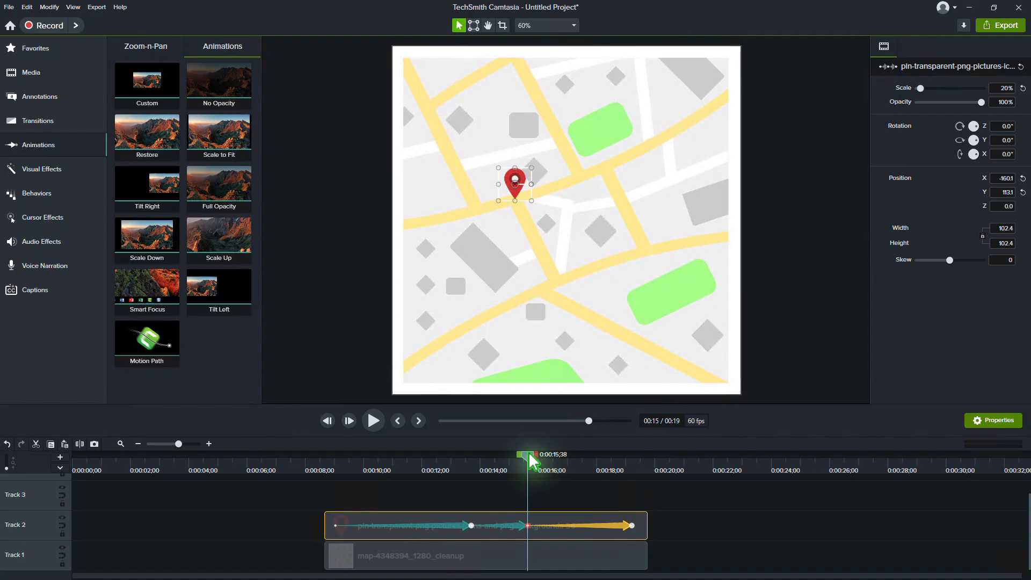
{"action": "left_click_drag", "start_coordinate": [531, 460], "coordinate": [589, 464]}
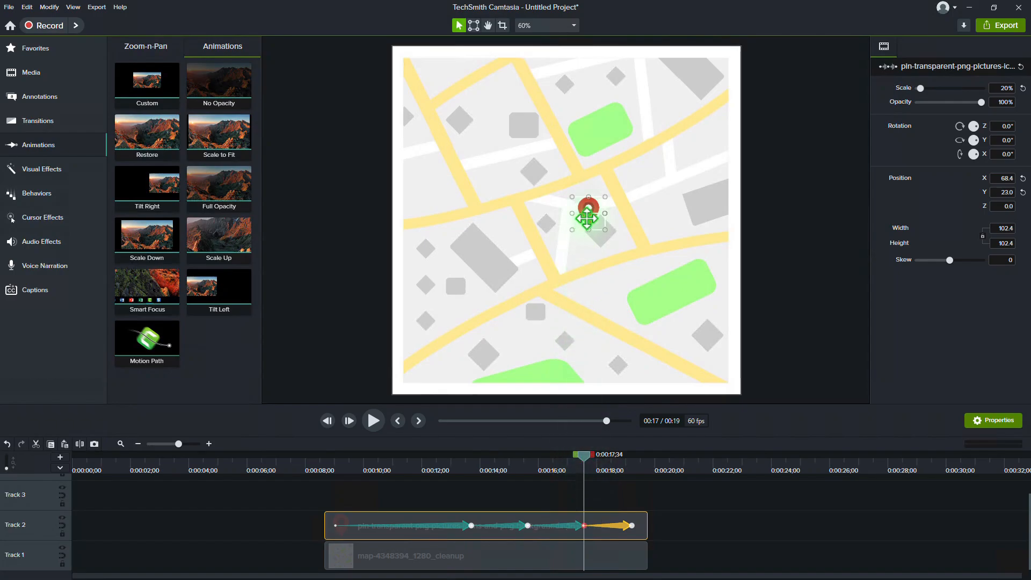
{"action": "left_click_drag", "start_coordinate": [588, 213], "coordinate": [555, 266]}
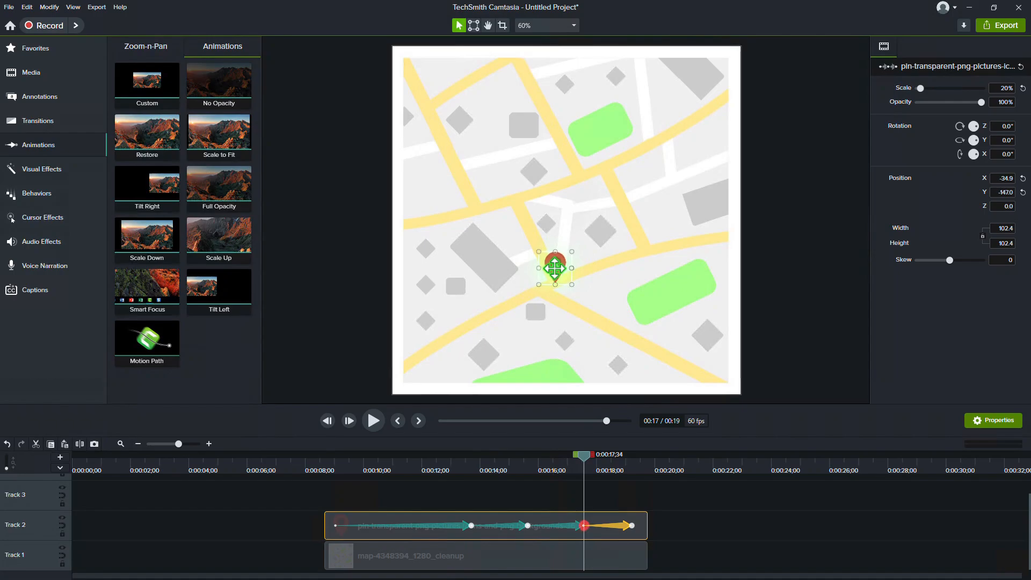
- Preview the pin's full route and scrub back to about 0:00:12;59 to examine its movement near the first junction
{"action": "left_click", "coordinate": [335, 465]}
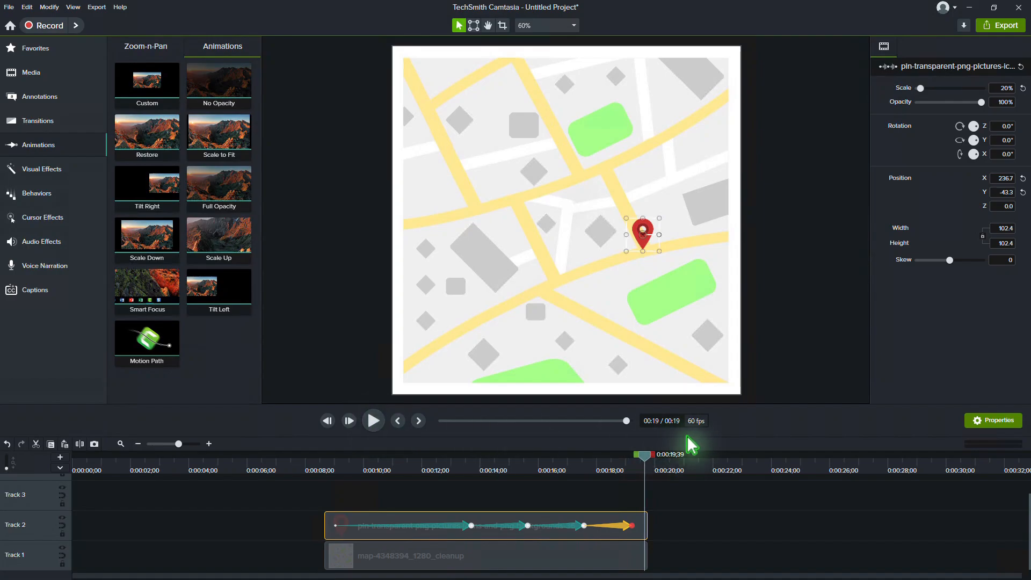
{"action": "mouse_move", "coordinate": [681, 456]}
{"action": "left_mouse_down"}
{"action": "mouse_move", "coordinate": [651, 467]}
{"action": "mouse_move", "coordinate": [321, 482]}
{"action": "mouse_move", "coordinate": [451, 494]}
{"action": "left_mouse_up"}
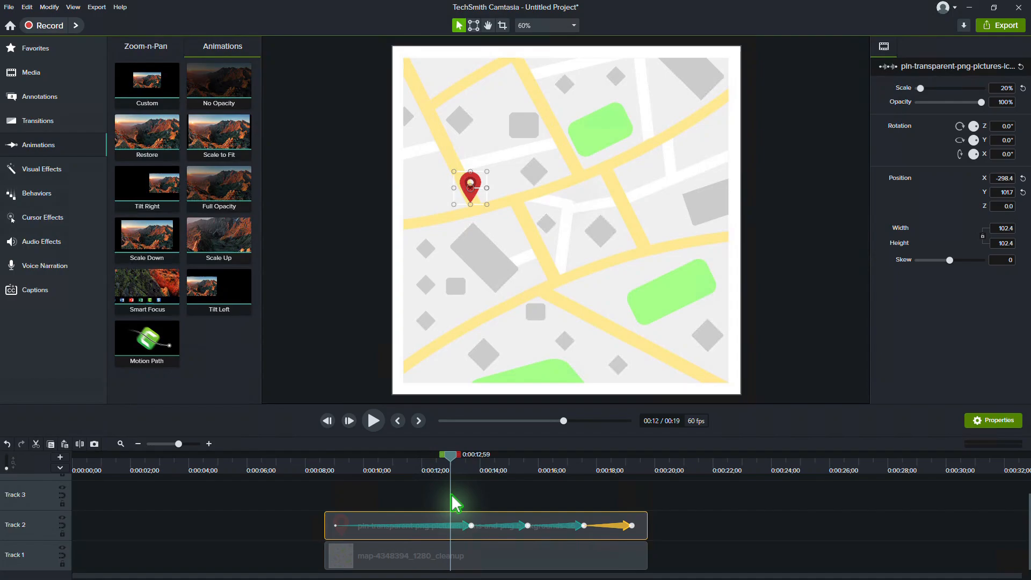
- Set the easing of all four animation arrows on the pin clip to Linear
{"action": "right_click", "coordinate": [434, 525]}
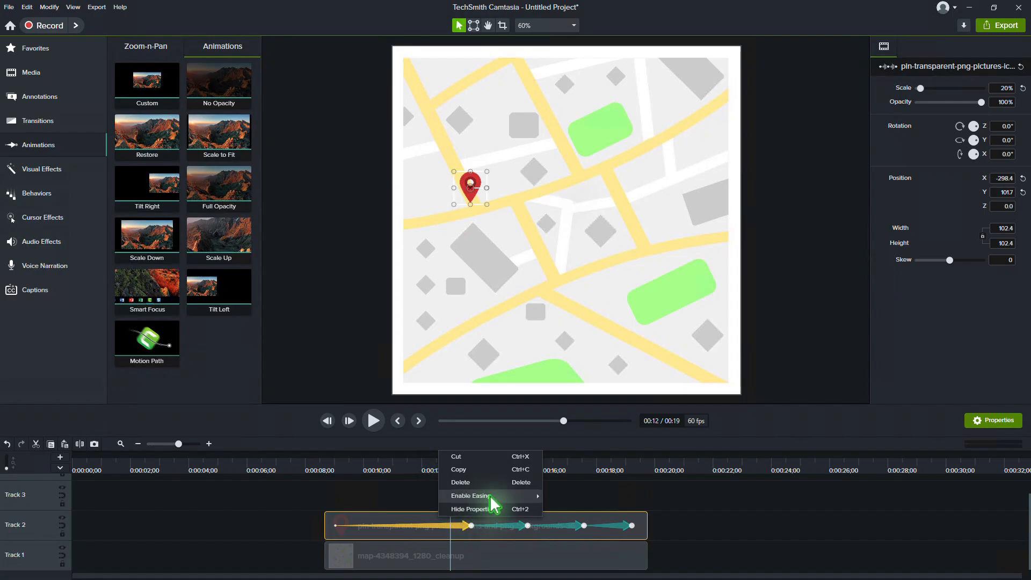
{"action": "mouse_move", "coordinate": [491, 497]}
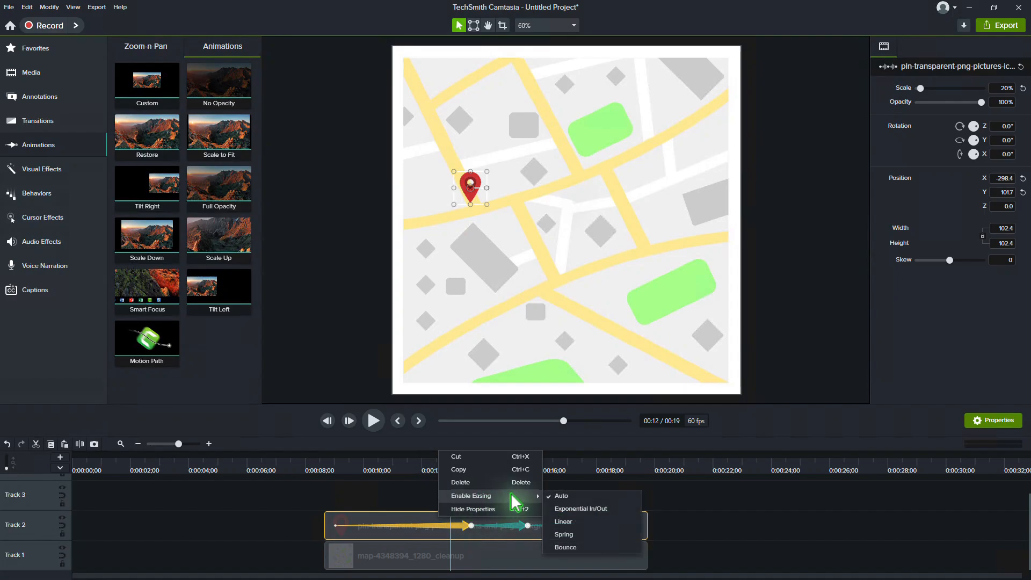
{"action": "left_click", "coordinate": [601, 521]}
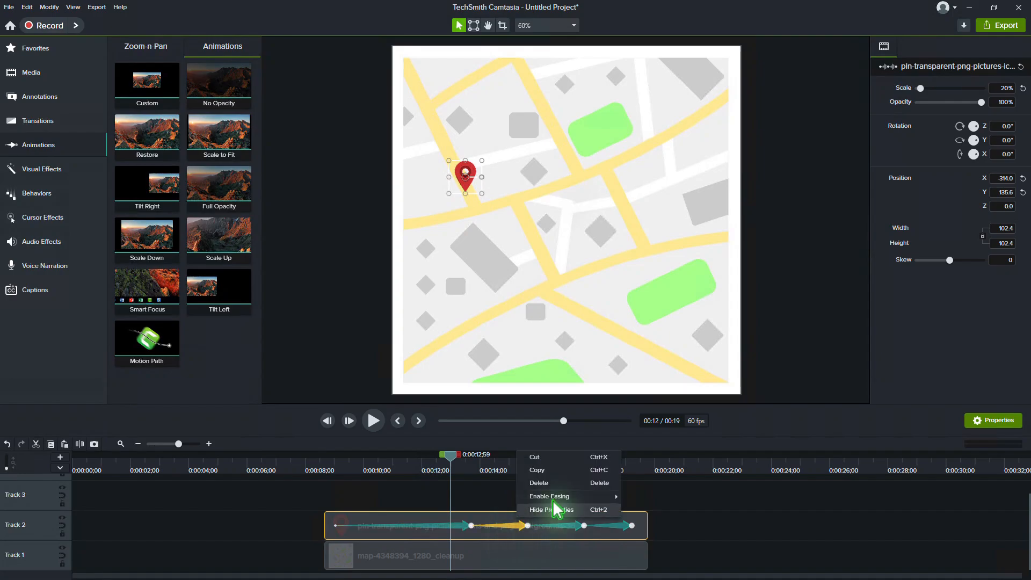
{"action": "mouse_move", "coordinate": [602, 497]}
{"action": "left_click", "coordinate": [653, 522]}
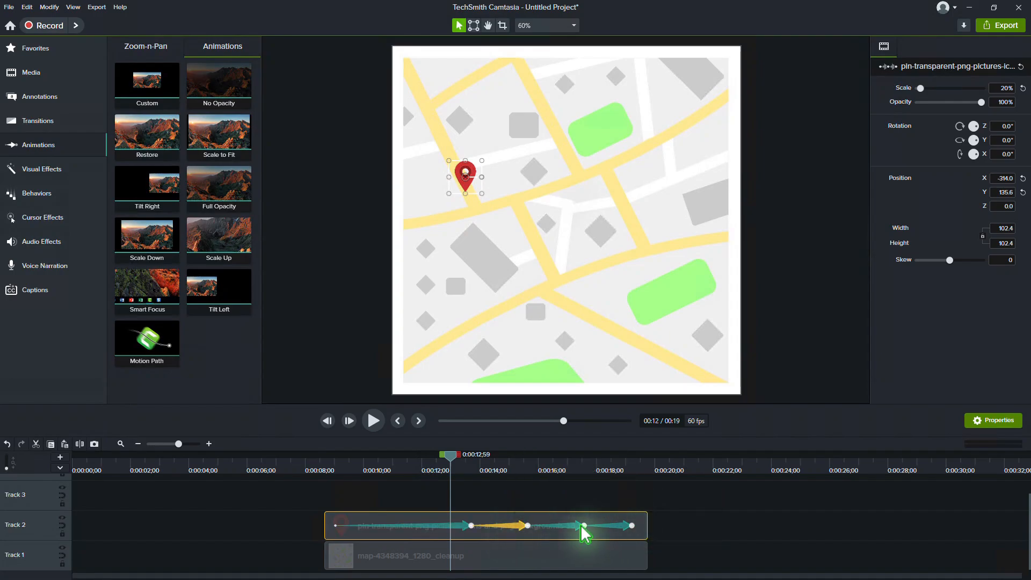
{"action": "right_click", "coordinate": [575, 525]}
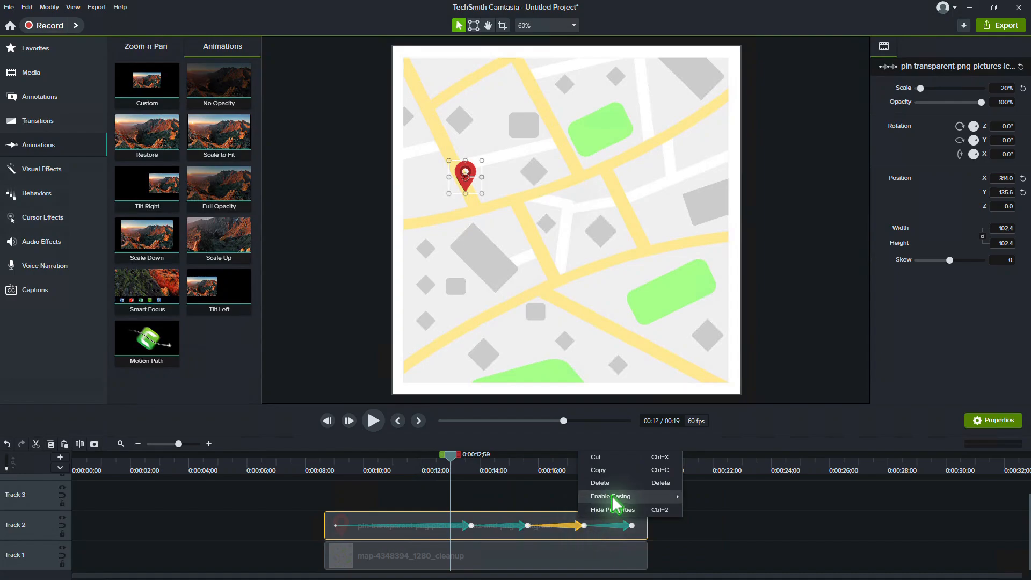
{"action": "mouse_move", "coordinate": [623, 497]}
{"action": "left_click", "coordinate": [721, 521]}
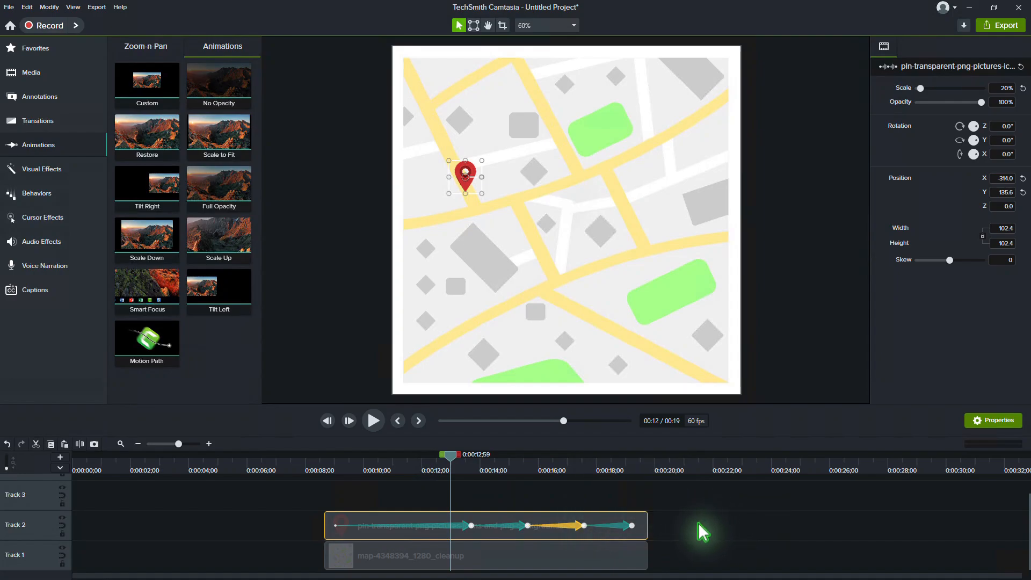
{"action": "right_click", "coordinate": [617, 528]}
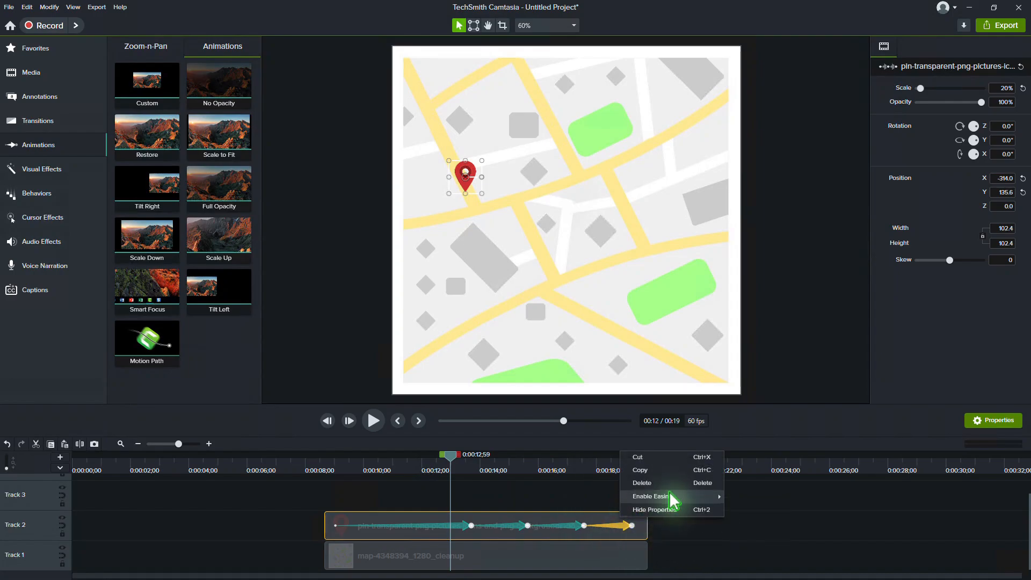
{"action": "mouse_move", "coordinate": [669, 496]}
{"action": "left_click", "coordinate": [781, 521]}
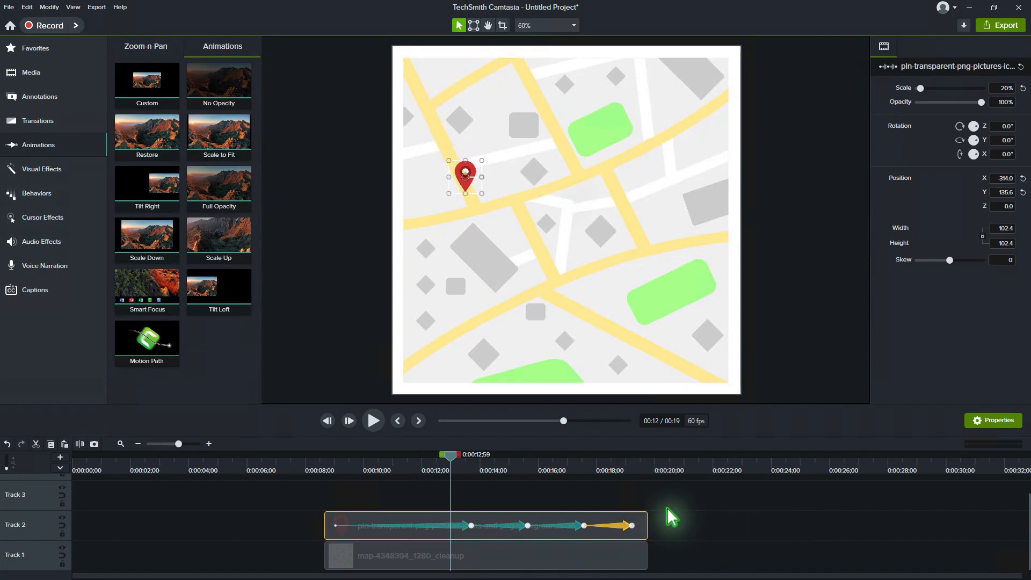
- Play back the pin's route from the start of the clip to check the Linear movement
{"action": "left_click", "coordinate": [331, 465]}
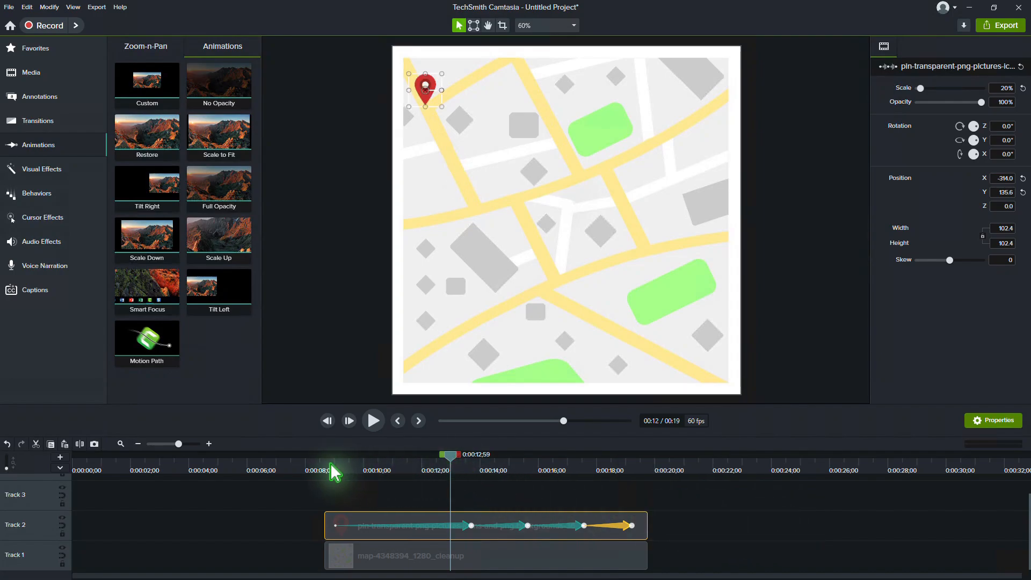
{"action": "left_click", "coordinate": [374, 421]}
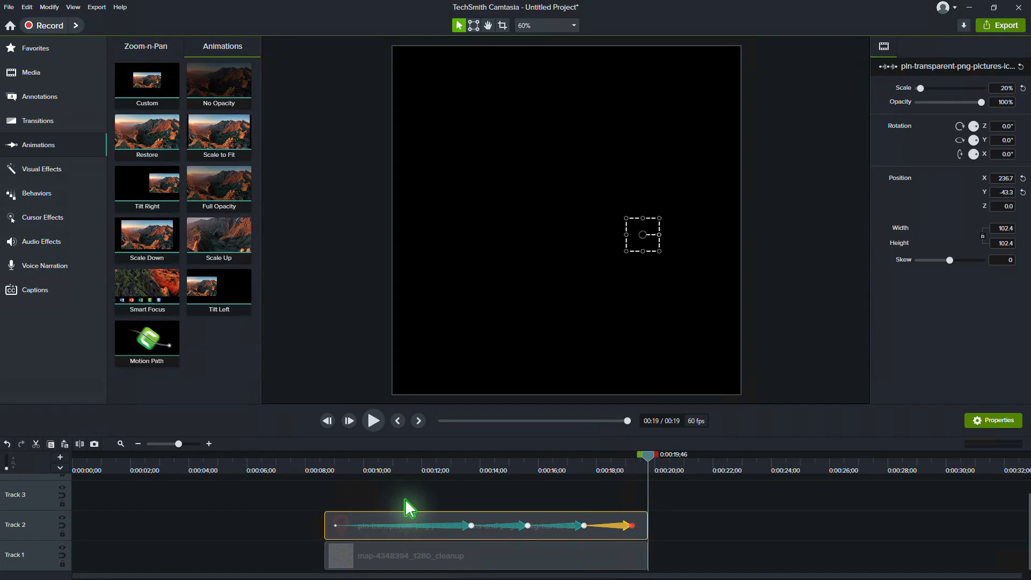
- Show the default easing type choices in the program preferences
{"action": "left_click", "coordinate": [27, 7]}
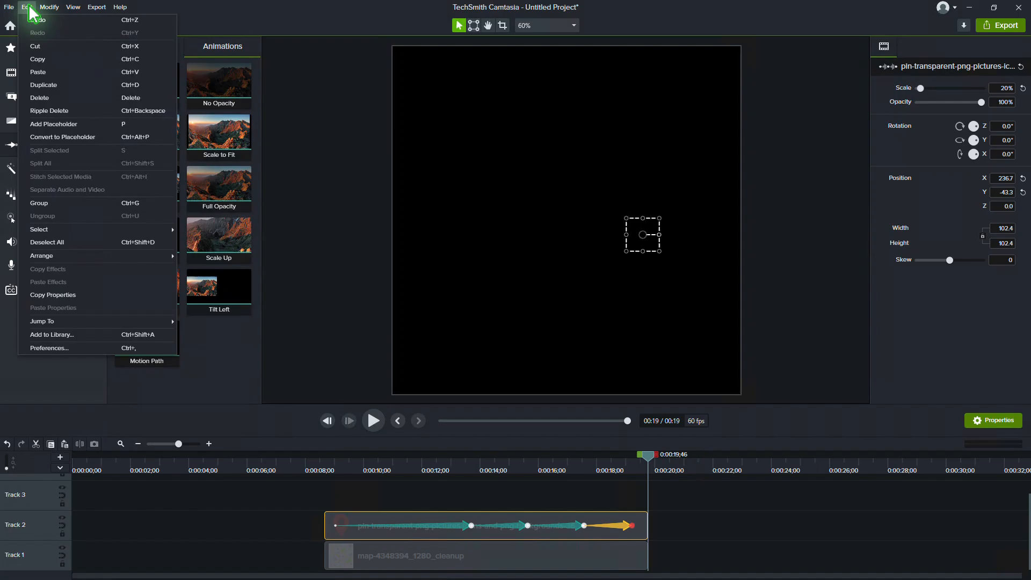
{"action": "left_click", "coordinate": [85, 348]}
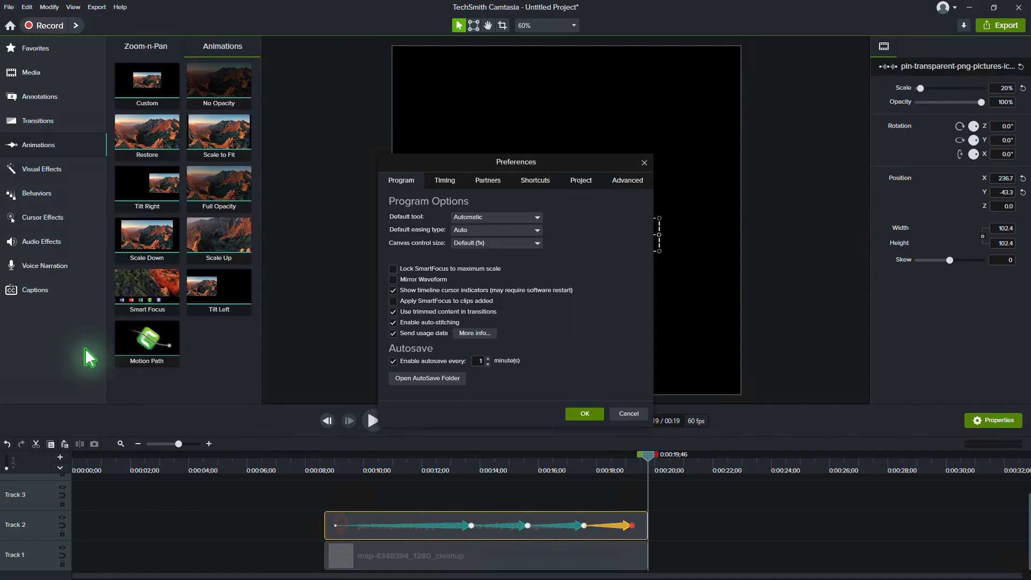
{"action": "left_click", "coordinate": [514, 236]}
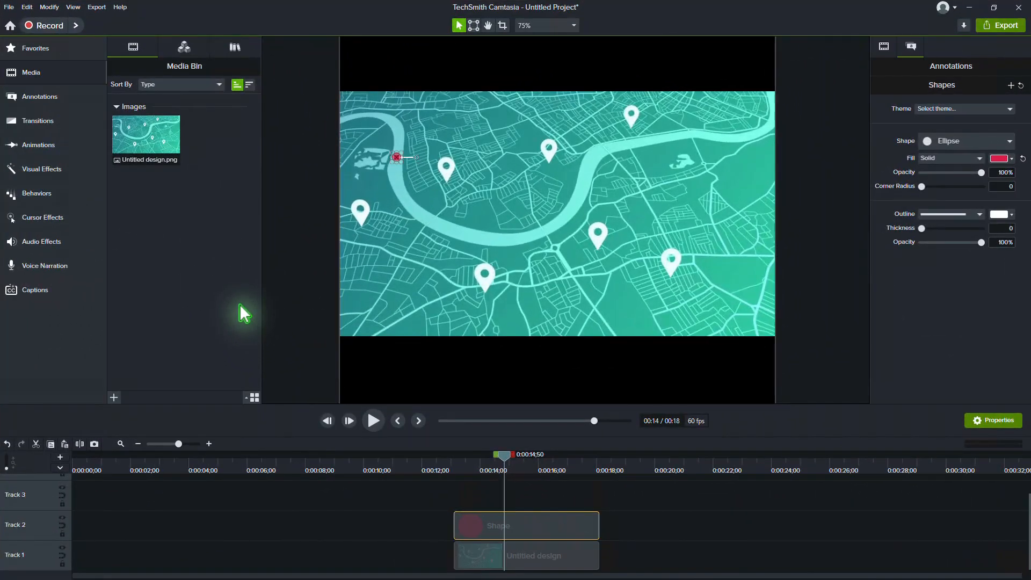
- Apply the Motion Path effect to the red circle shape and place the path's end point on the river's upper right stretch
{"action": "left_click", "coordinate": [64, 170]}
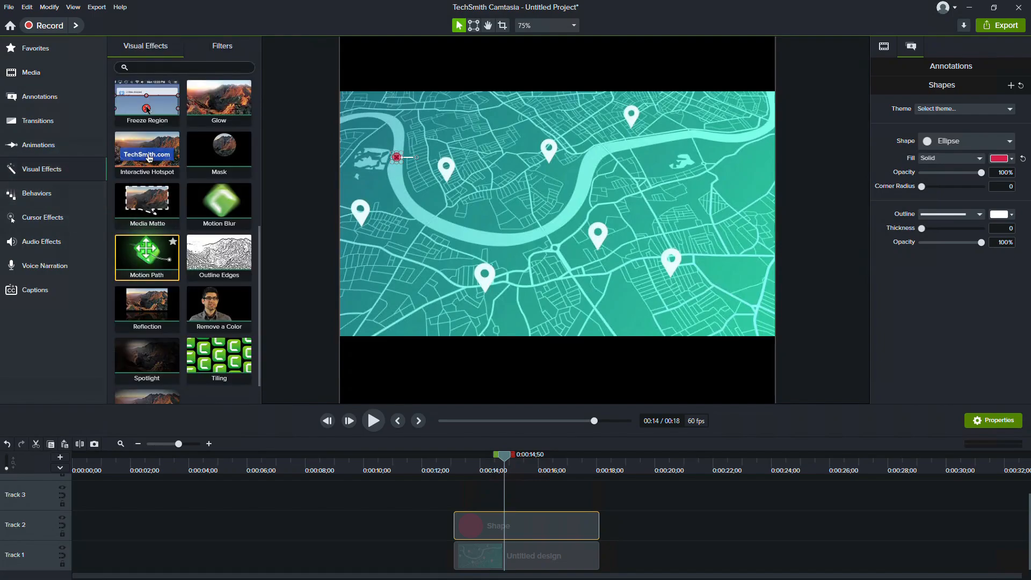
{"action": "left_click_drag", "start_coordinate": [147, 255], "coordinate": [480, 526]}
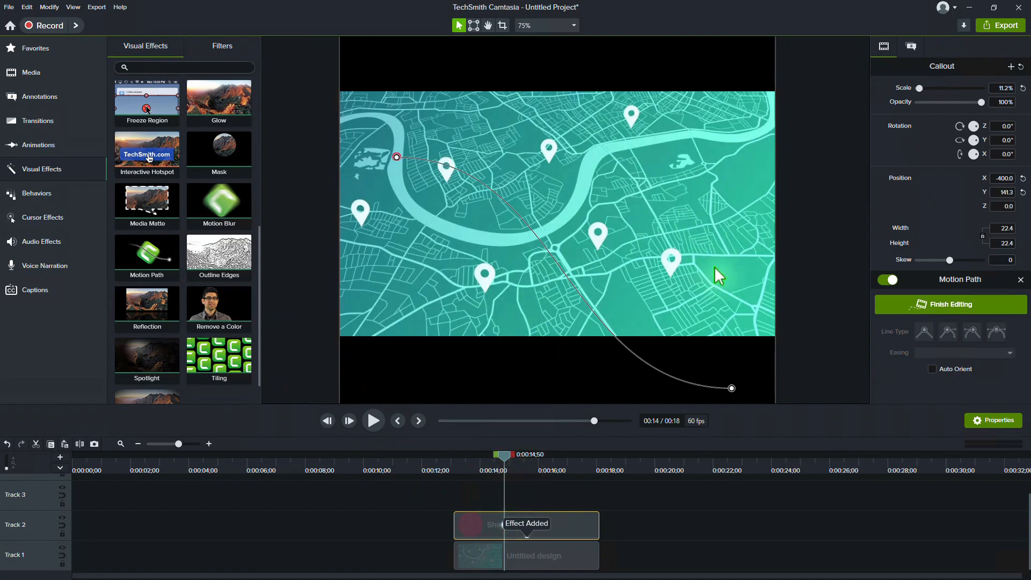
{"action": "left_click_drag", "start_coordinate": [733, 387], "coordinate": [690, 133]}
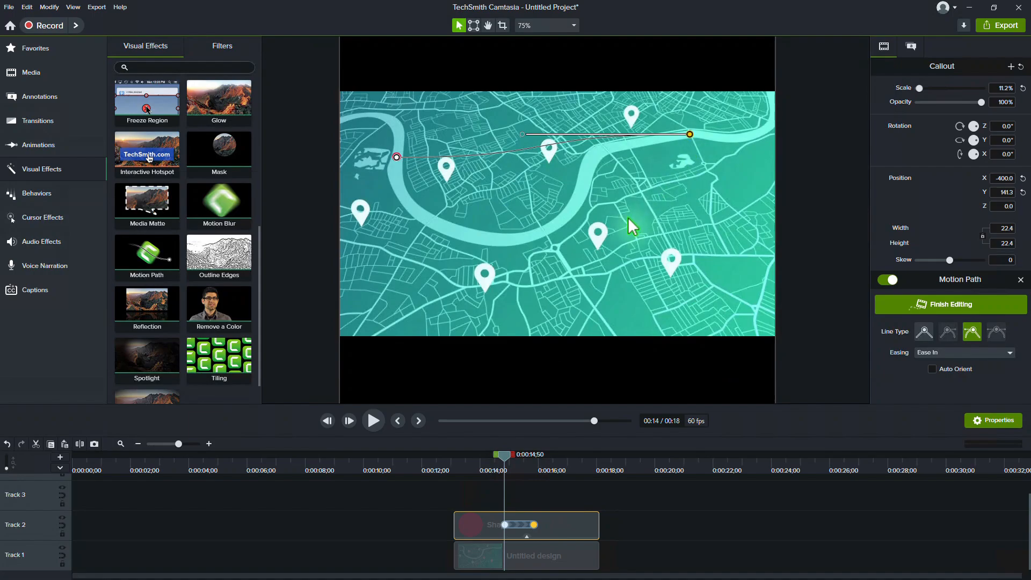
- Stretch the motion path's timing across nearly the whole shape clip and scrub to about 0:00:14;38
{"action": "mouse_move", "coordinate": [520, 525]}
{"action": "left_mouse_down"}
{"action": "mouse_move", "coordinate": [474, 526]}
{"action": "mouse_move", "coordinate": [587, 527]}
{"action": "left_mouse_up"}
{"action": "left_click", "coordinate": [509, 526]}
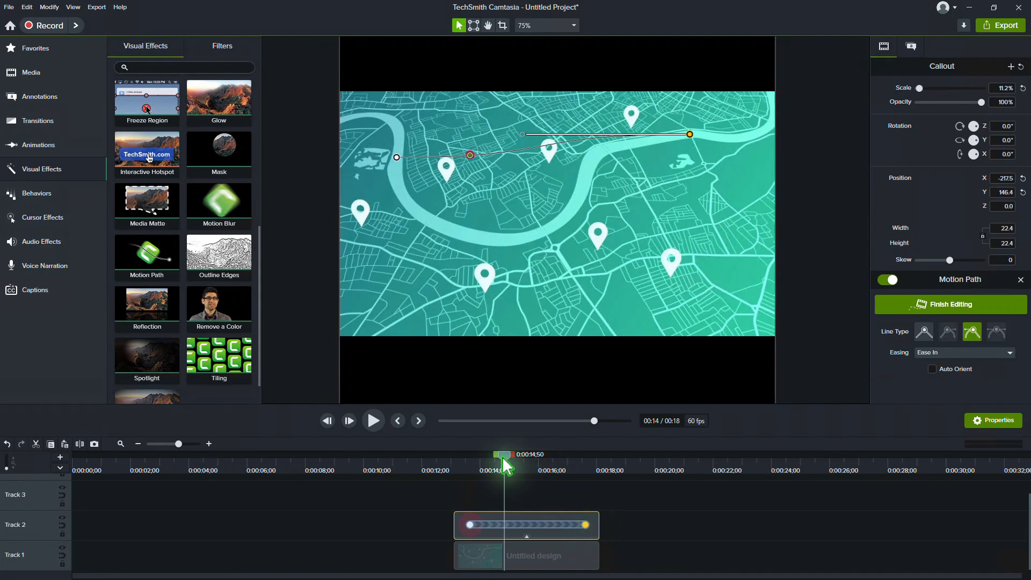
{"action": "mouse_move", "coordinate": [506, 468]}
{"action": "left_mouse_down"}
{"action": "mouse_move", "coordinate": [469, 478]}
{"action": "mouse_move", "coordinate": [583, 481]}
{"action": "mouse_move", "coordinate": [510, 478]}
{"action": "left_mouse_up"}
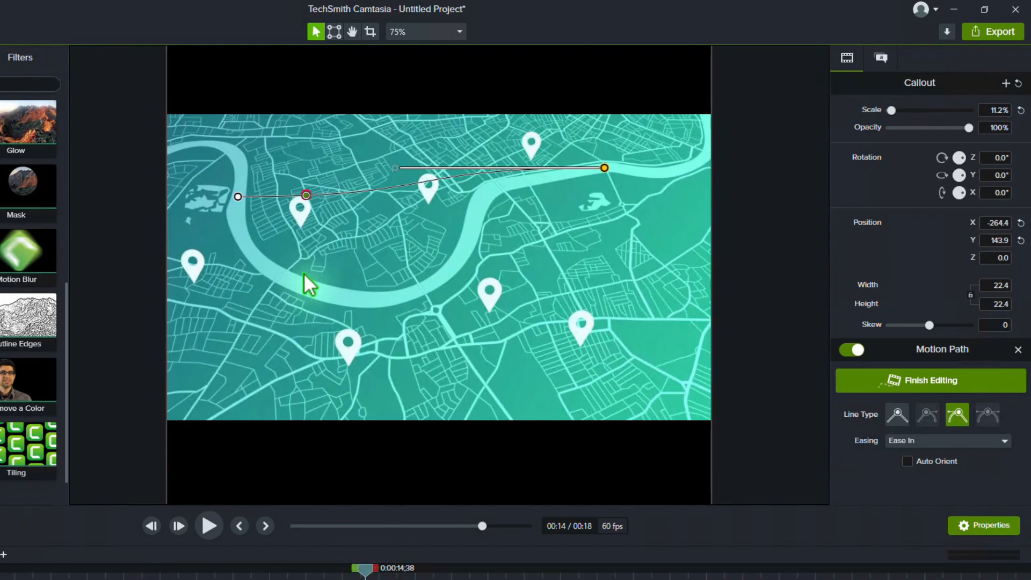
- Add a point to the motion path between its two ends and move it onto the river's lower left bend
{"action": "right_click", "coordinate": [305, 195]}
{"action": "left_click", "coordinate": [333, 205]}
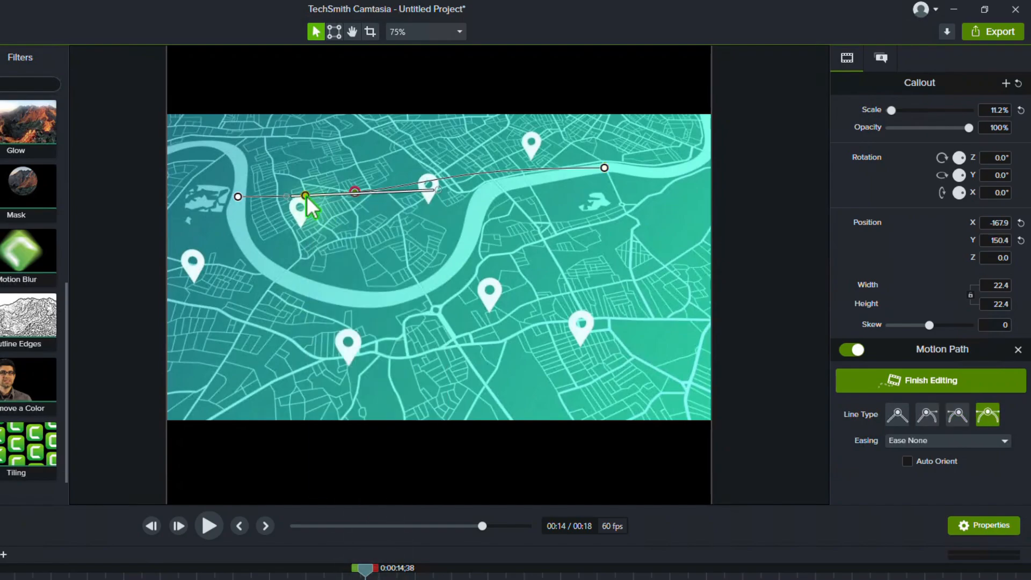
{"action": "left_click_drag", "start_coordinate": [307, 196], "coordinate": [264, 266]}
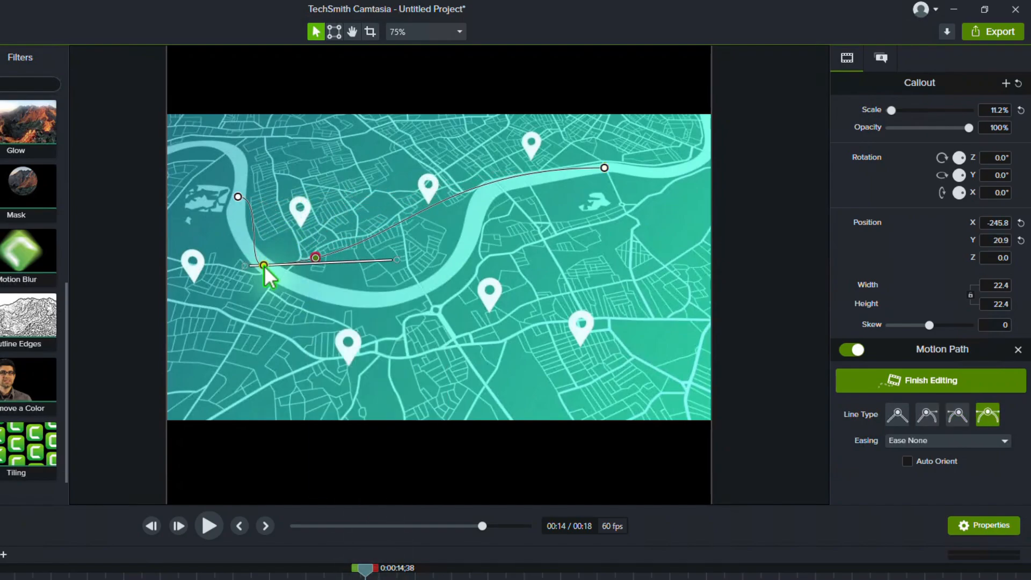
- Curve the path's start and lower left bend along the river, and move the path at the red circle onto the river's lower stretch
{"action": "left_click", "coordinate": [237, 196]}
{"action": "left_click_drag", "start_coordinate": [264, 197], "coordinate": [232, 214]}
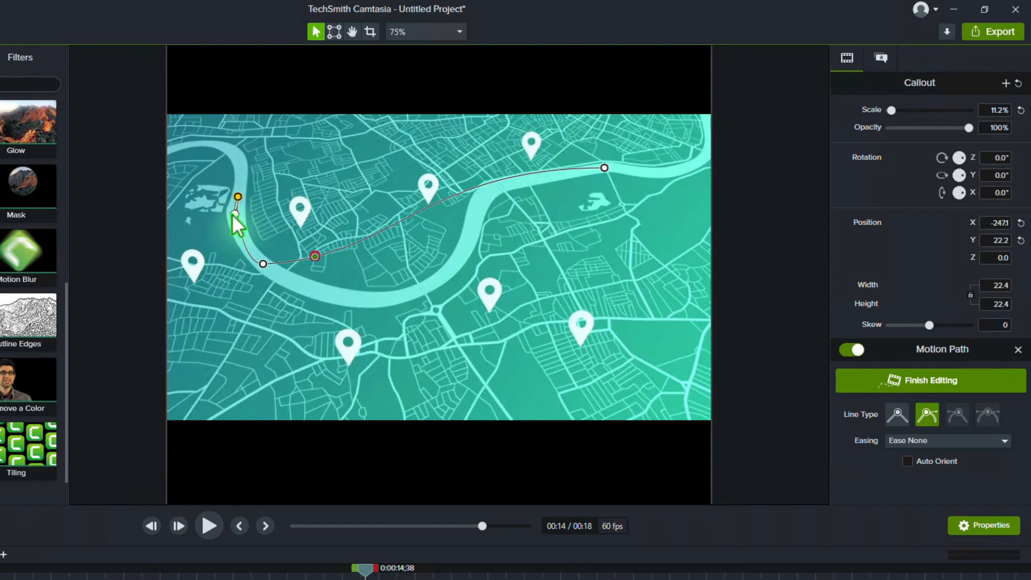
{"action": "left_click", "coordinate": [262, 265]}
{"action": "left_click_drag", "start_coordinate": [246, 265], "coordinate": [245, 254]}
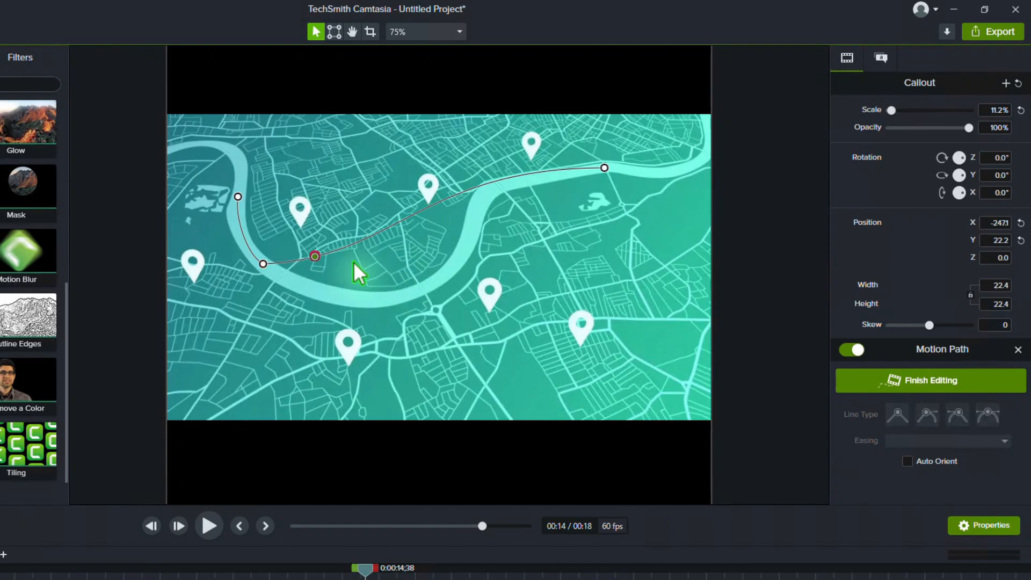
{"action": "left_click_drag", "start_coordinate": [315, 256], "coordinate": [321, 290]}
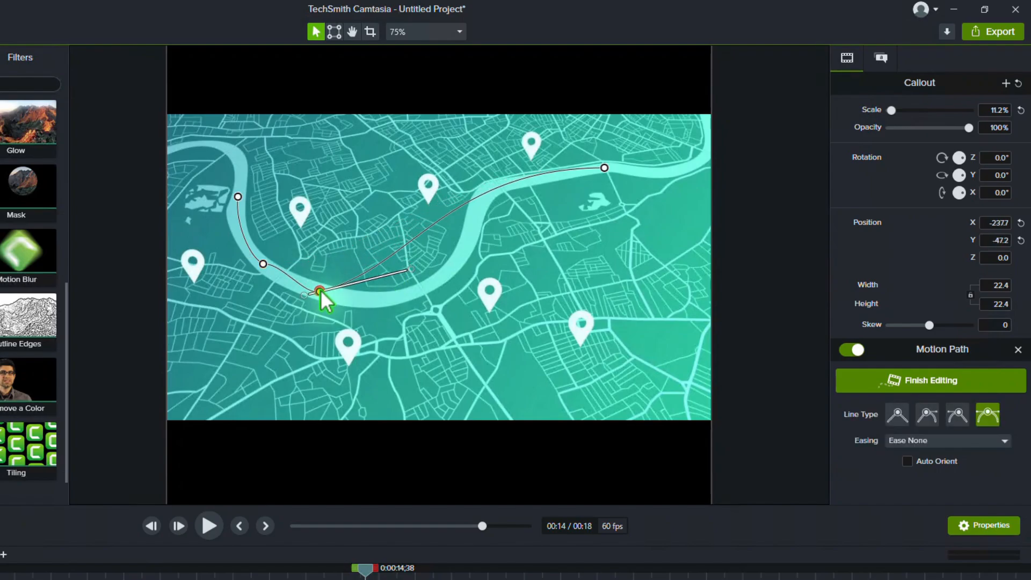
{"action": "left_click", "coordinate": [263, 264]}
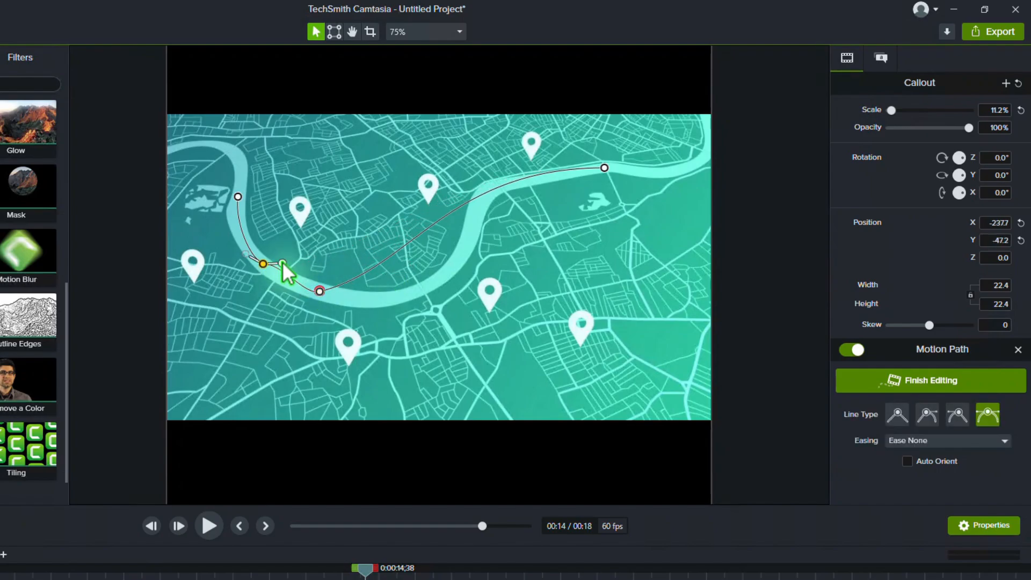
- Add a path point on the right side of the river's lower bend and curve the segment before it along the river
{"action": "left_click", "coordinate": [319, 292]}
{"action": "left_click_drag", "start_coordinate": [345, 290], "coordinate": [424, 288]}
{"action": "right_click", "coordinate": [402, 244]}
{"action": "left_click", "coordinate": [412, 252]}
{"action": "left_click", "coordinate": [320, 291]}
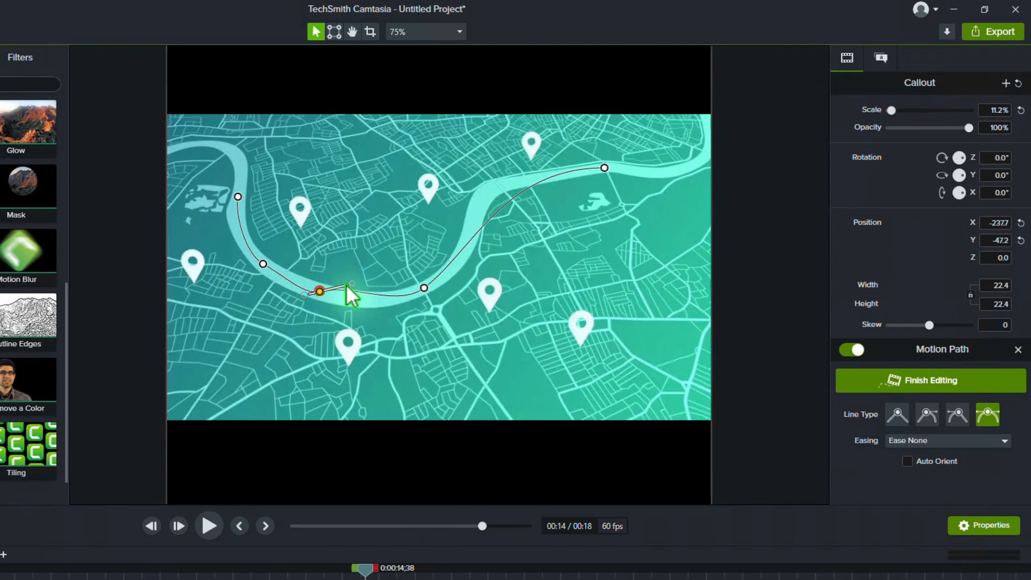
{"action": "left_click_drag", "start_coordinate": [351, 284], "coordinate": [352, 301]}
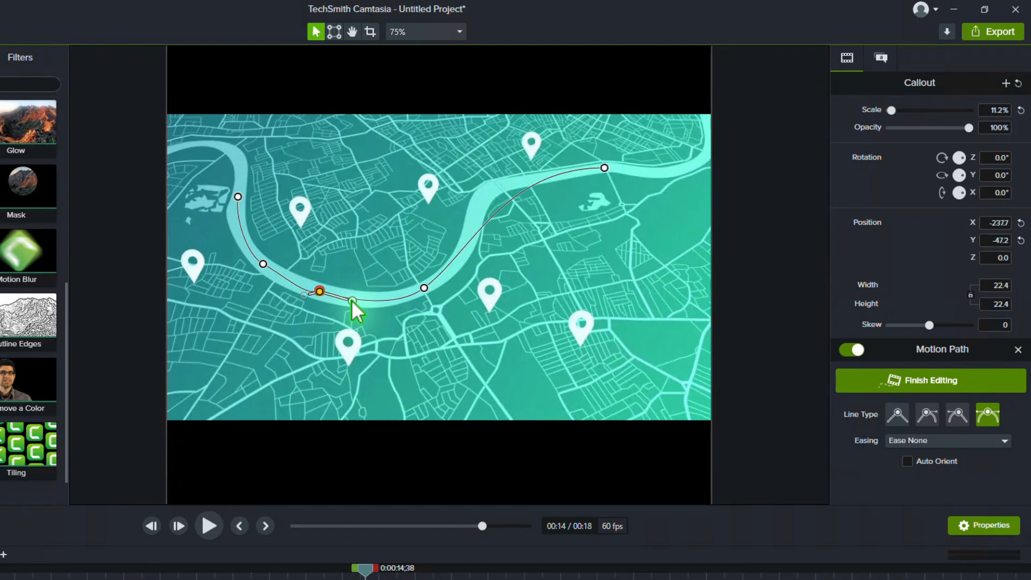
- Add a path point at the river's upper bend and adjust its position and curve handles to follow the river
{"action": "right_click", "coordinate": [489, 220]}
{"action": "left_click", "coordinate": [501, 227]}
{"action": "left_click_drag", "start_coordinate": [489, 218], "coordinate": [480, 208]}
{"action": "left_click_drag", "start_coordinate": [466, 241], "coordinate": [471, 245]}
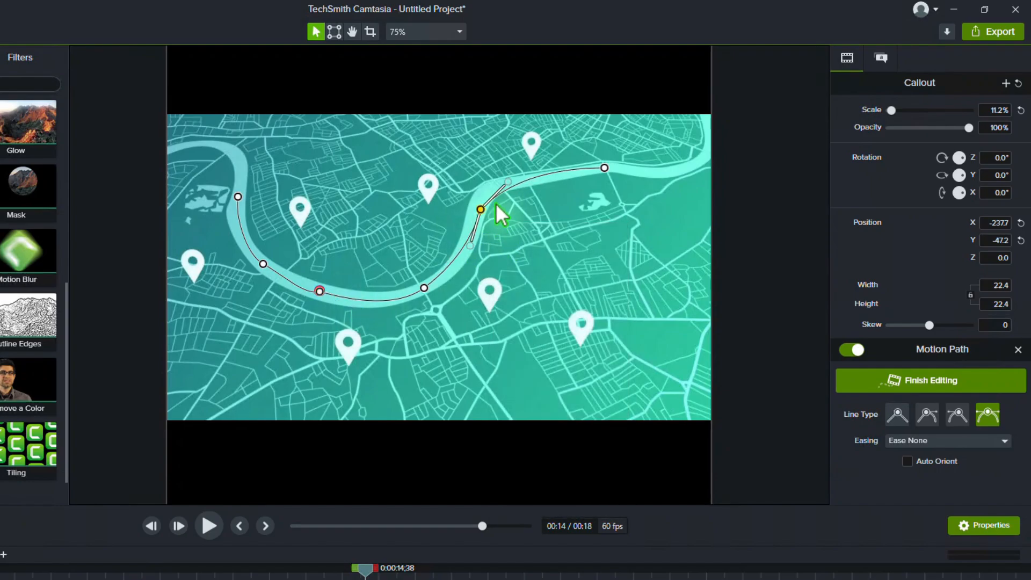
{"action": "left_click_drag", "start_coordinate": [479, 209], "coordinate": [480, 206]}
{"action": "left_click_drag", "start_coordinate": [468, 242], "coordinate": [474, 245]}
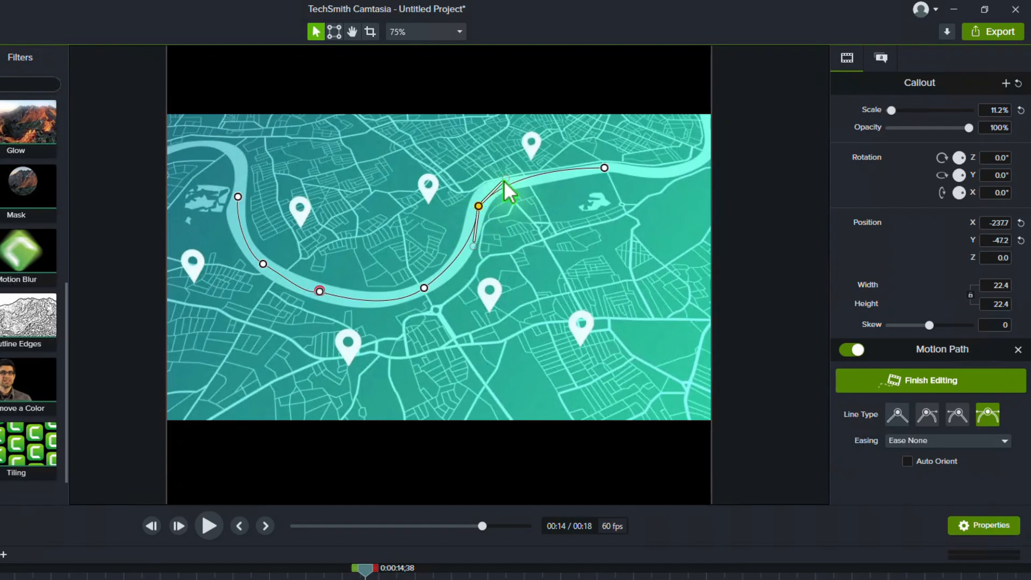
{"action": "left_click", "coordinate": [504, 188]}
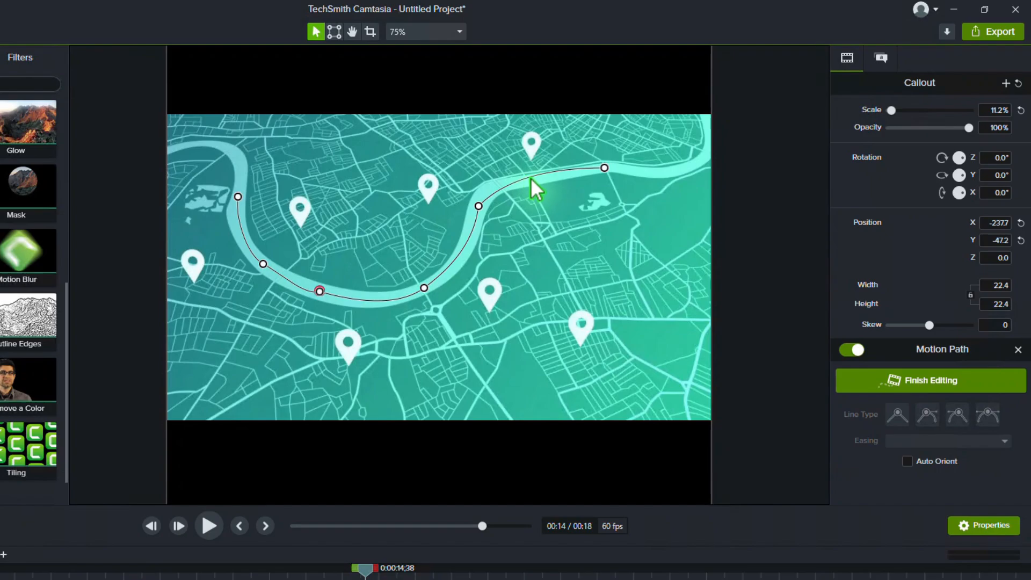
- Curve the path into its end point along the river and add another point just past the upper bend
{"action": "left_click", "coordinate": [604, 168]}
{"action": "left_click_drag", "start_coordinate": [560, 166], "coordinate": [548, 178]}
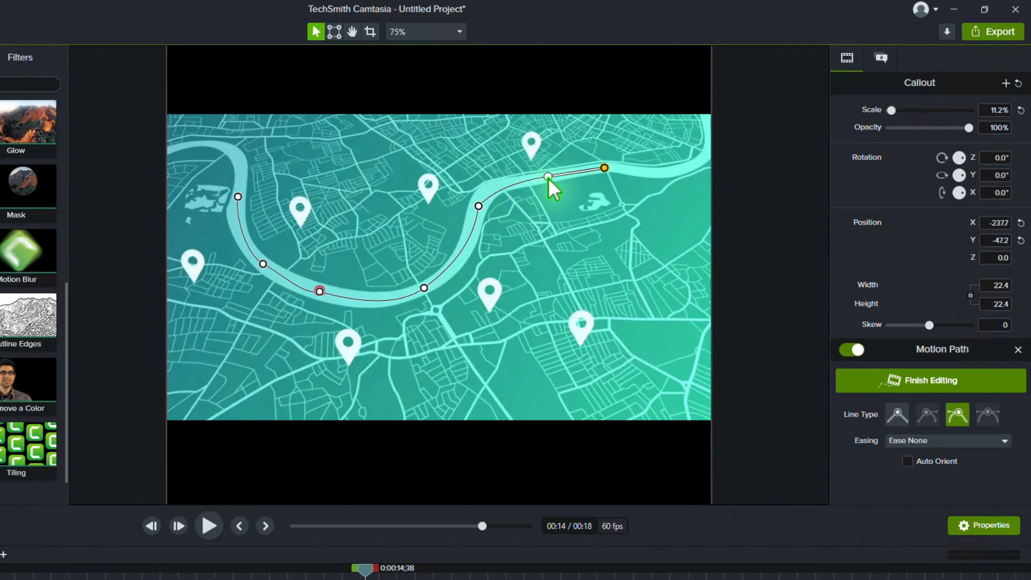
{"action": "right_click", "coordinate": [505, 190]}
{"action": "left_click", "coordinate": [529, 202]}
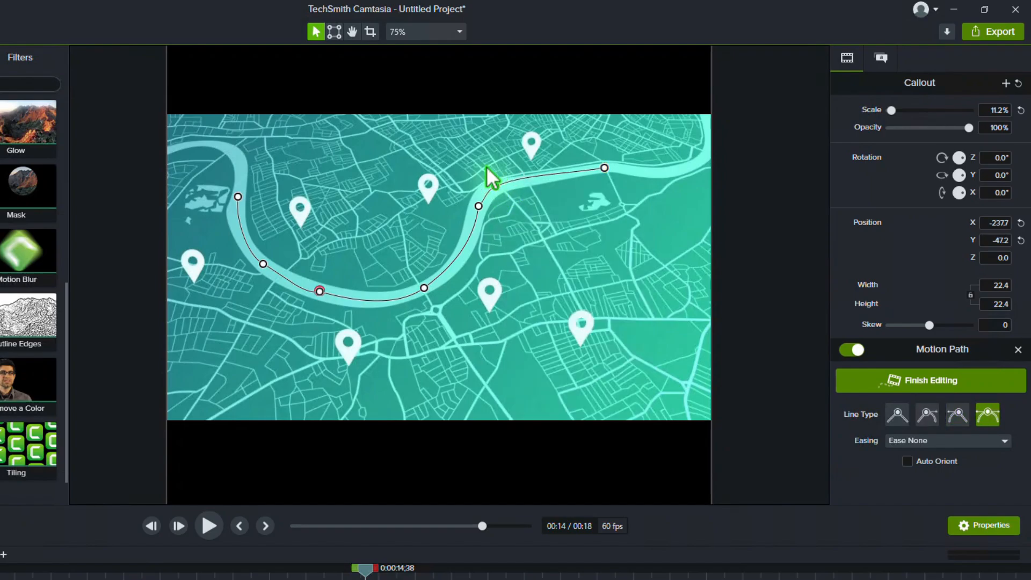
- Play back the red circle's motion along the river path from about 0:00:13;01
{"action": "left_click", "coordinate": [509, 291]}
{"action": "left_click_drag", "start_coordinate": [365, 569], "coordinate": [306, 569]}
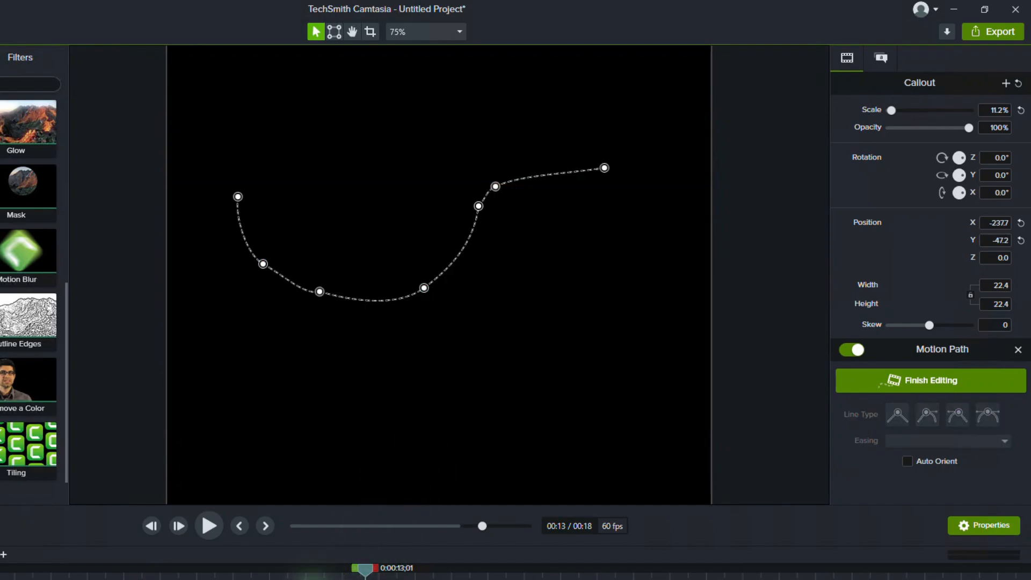
{"action": "left_click", "coordinate": [215, 528]}
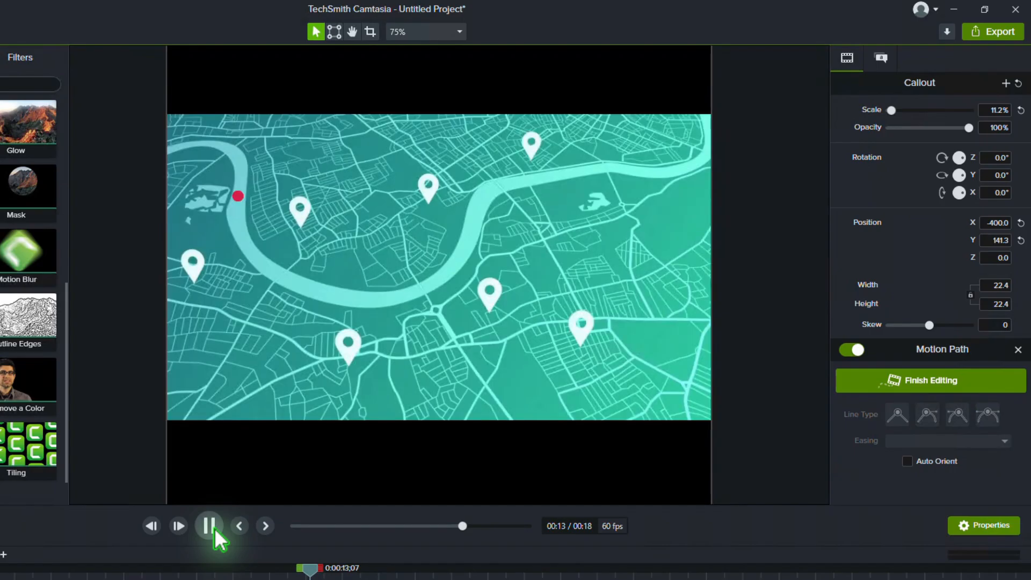